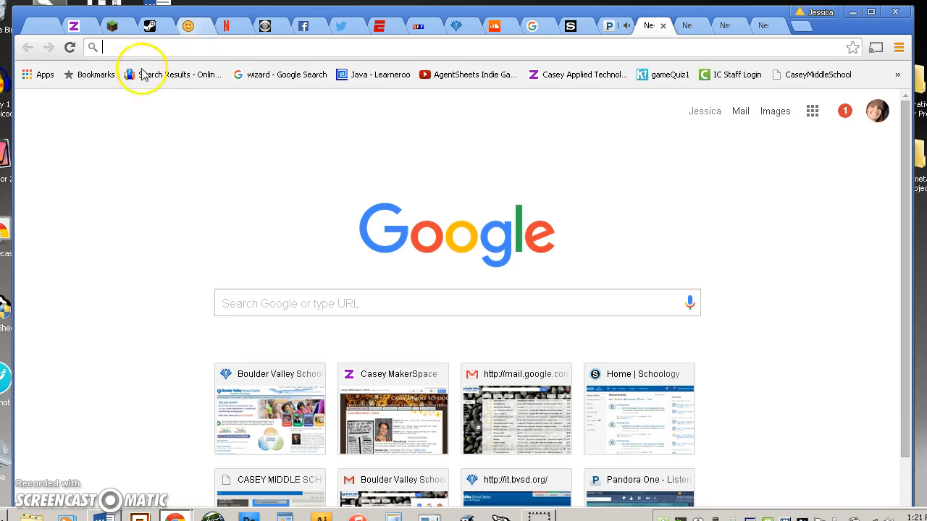
# - Look at the Casey MakerSpace site, then pause the music on the Pandora page and close its tab
pyautogui.click(81, 27)
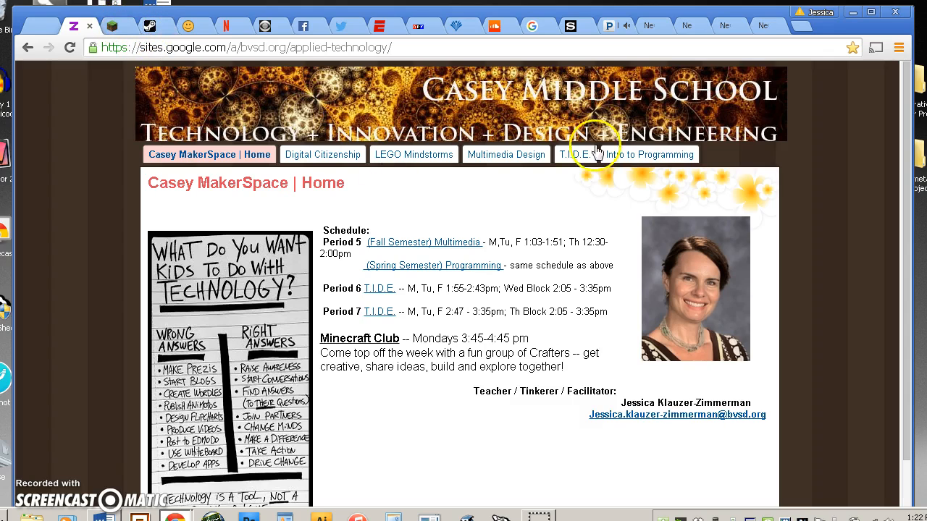
pyautogui.click(611, 28)
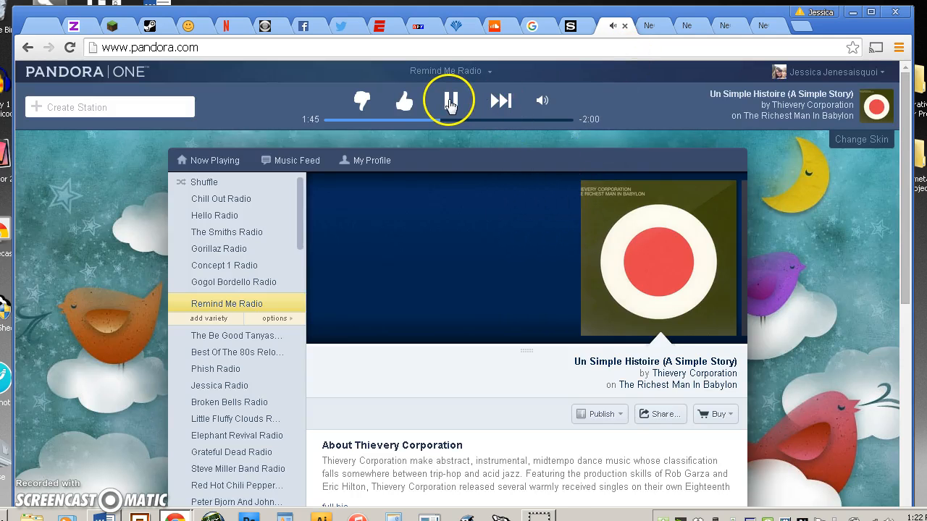
pyautogui.click(450, 103)
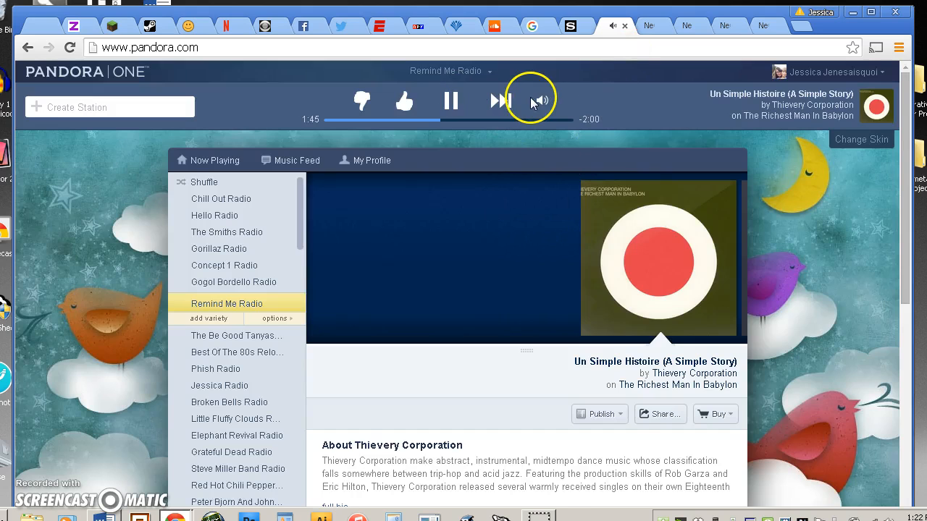
pyautogui.click(625, 28)
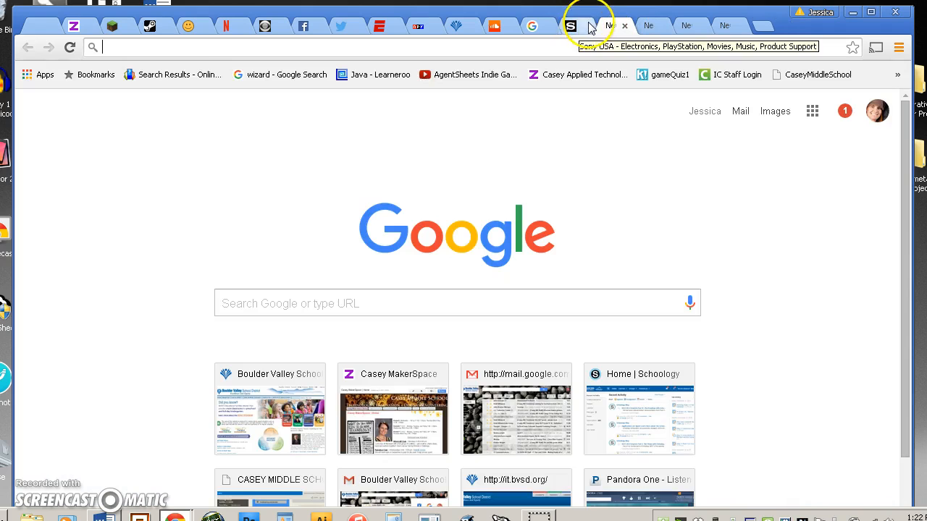
# - Close the Sony website's tab and switch to the favicon.cc page
pyautogui.click(583, 29)
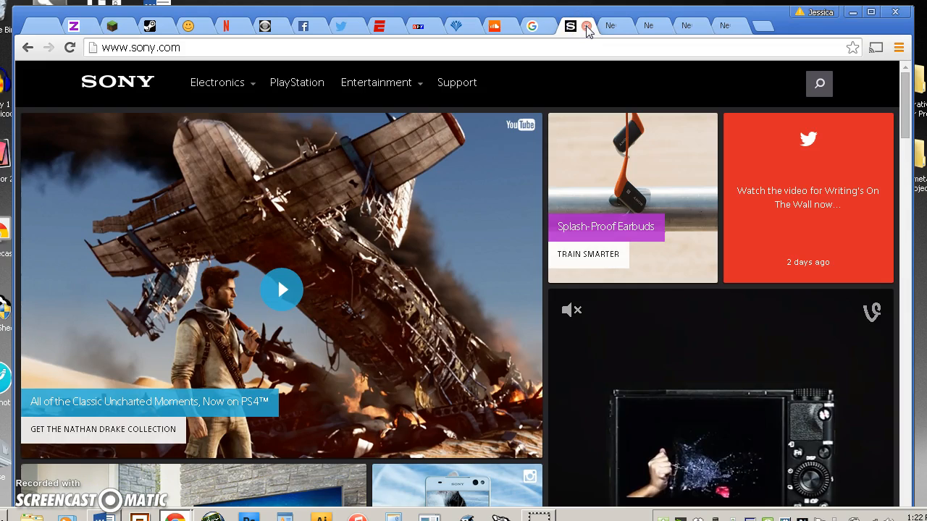
pyautogui.click(586, 27)
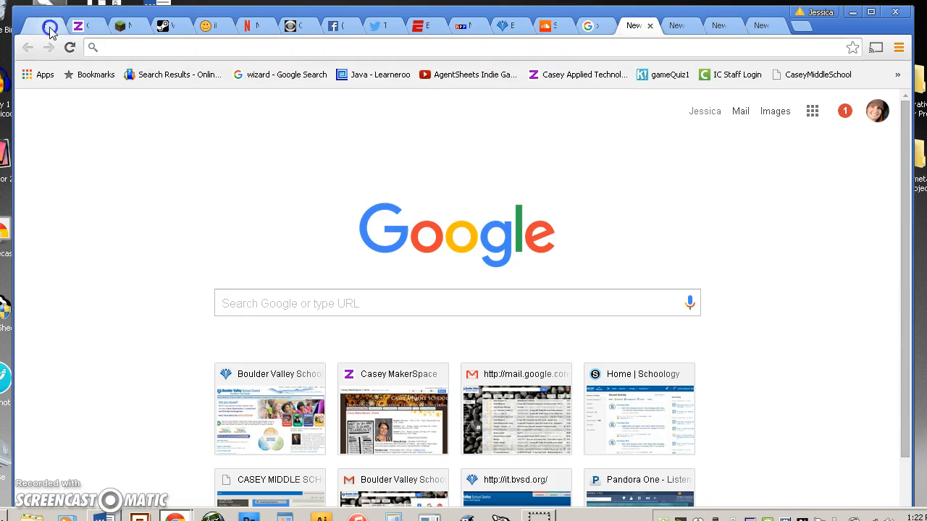
pyautogui.hotkey('ctrl', 'w')
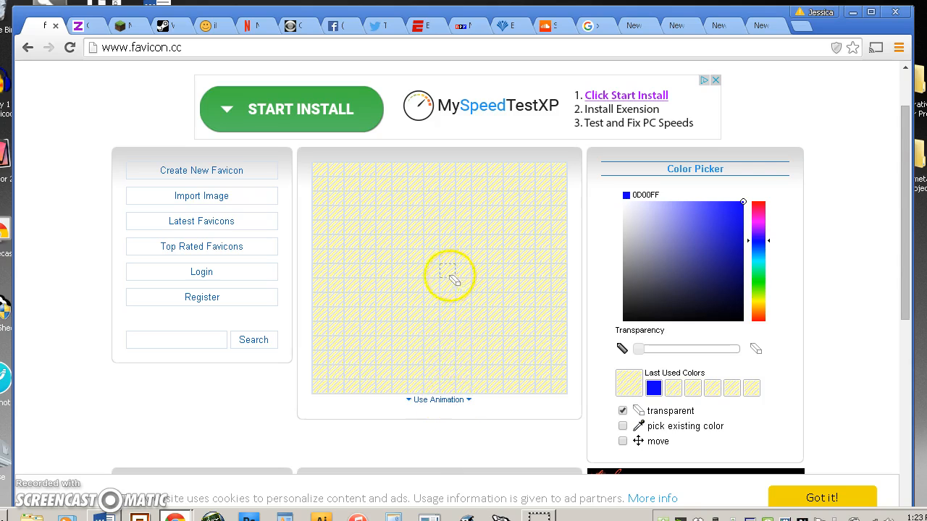
# - Look over the favicon editor's animation options and hide them again
pyautogui.click(455, 403)
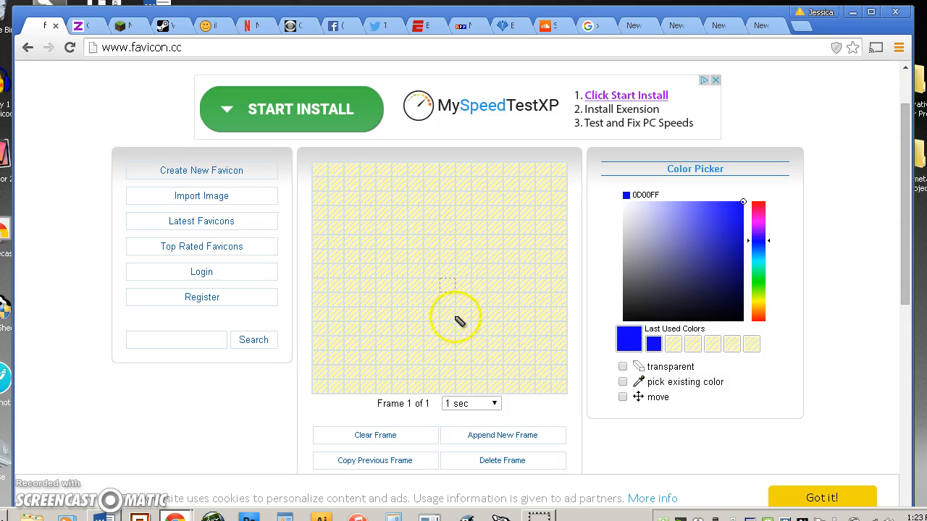
pyautogui.scroll(-2, 472, 430)
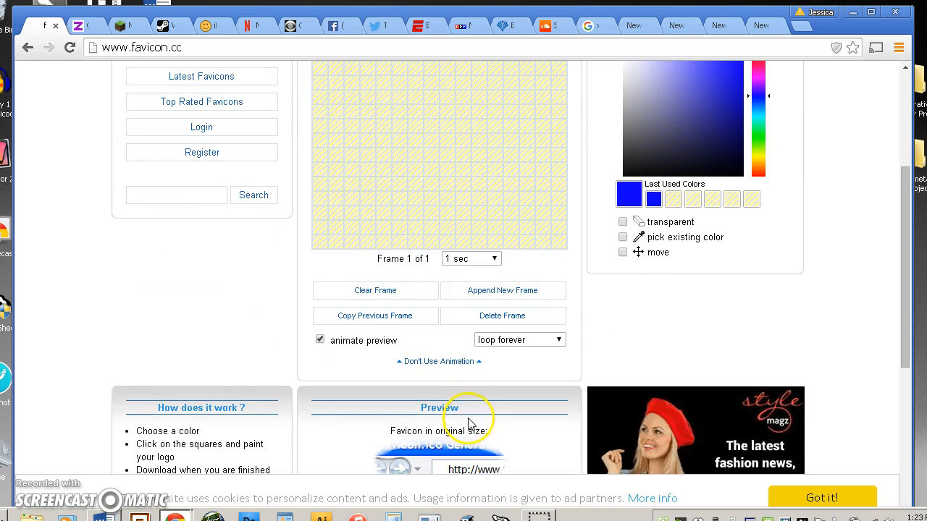
pyautogui.click(449, 360)
pyautogui.scroll(2, 451, 201)
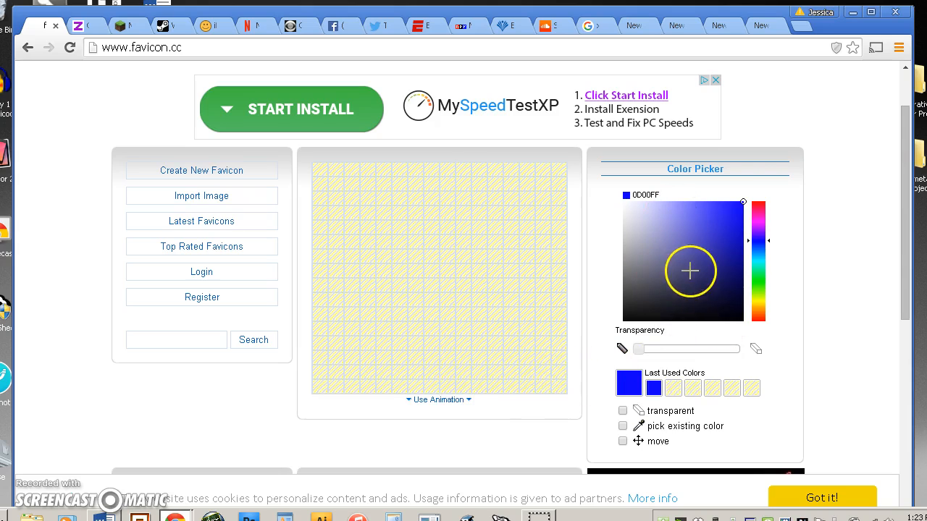
# - Set the drawing color to dark blue 110B40, then paint and erase a 2×2 test block in the centre of the grid
pyautogui.click(723, 298)
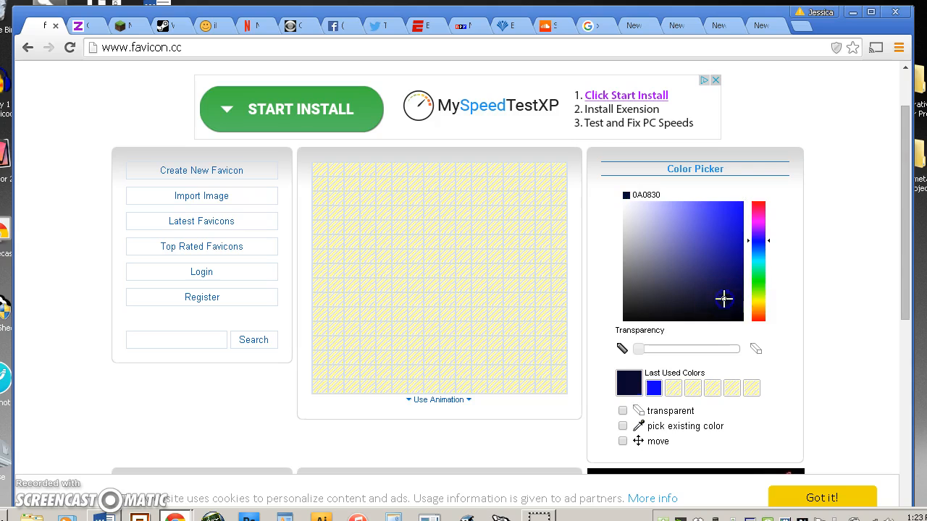
pyautogui.click(759, 208)
pyautogui.moveTo(759, 207)
pyautogui.mouseDown()
pyautogui.moveTo(763, 314)
pyautogui.moveTo(759, 205)
pyautogui.mouseUp()
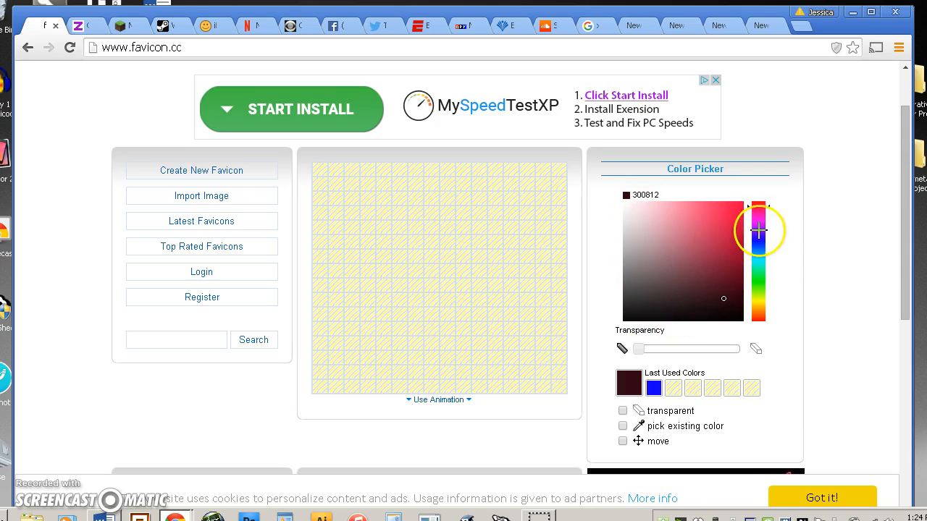
pyautogui.moveTo(757, 208); pyautogui.dragTo(760, 239)
pyautogui.click(700, 281)
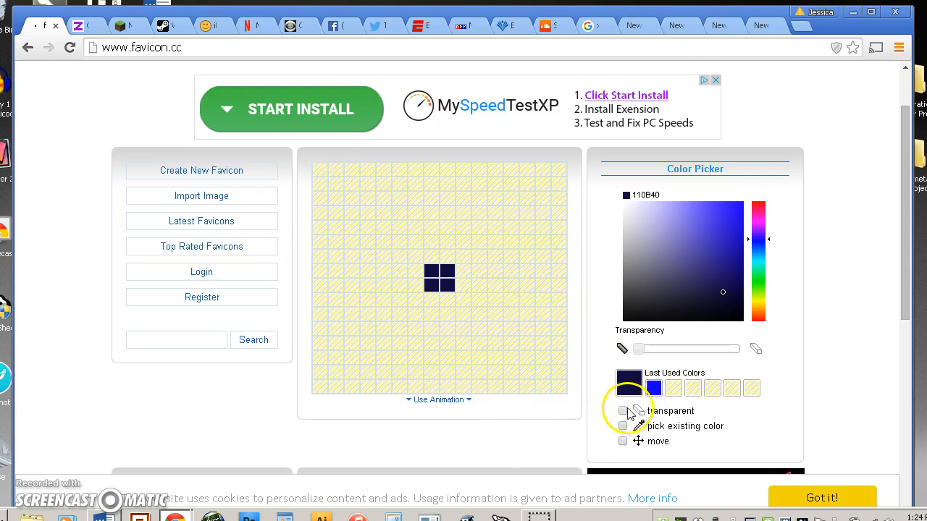
pyautogui.click(622, 411)
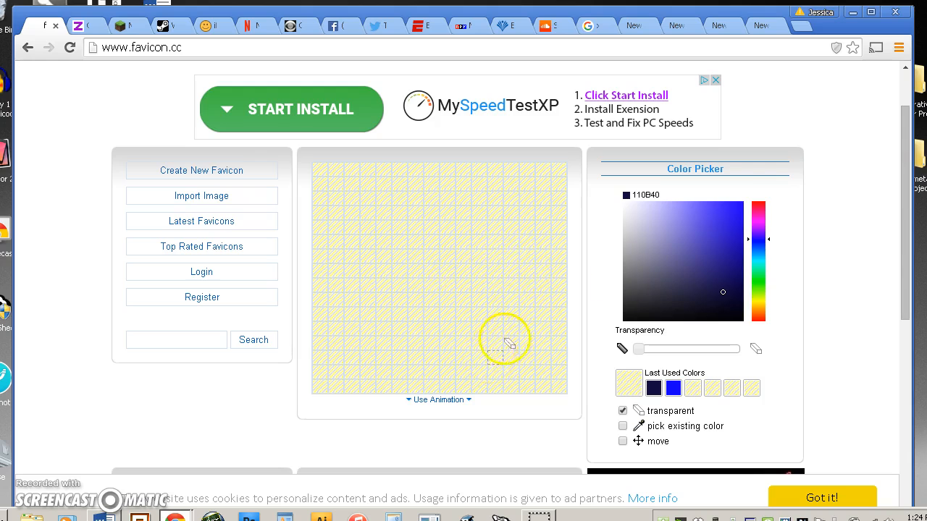
# - Choose pink D14D9F as the drawing color and paint scattered squares around the centre of the grid
pyautogui.click(758, 213)
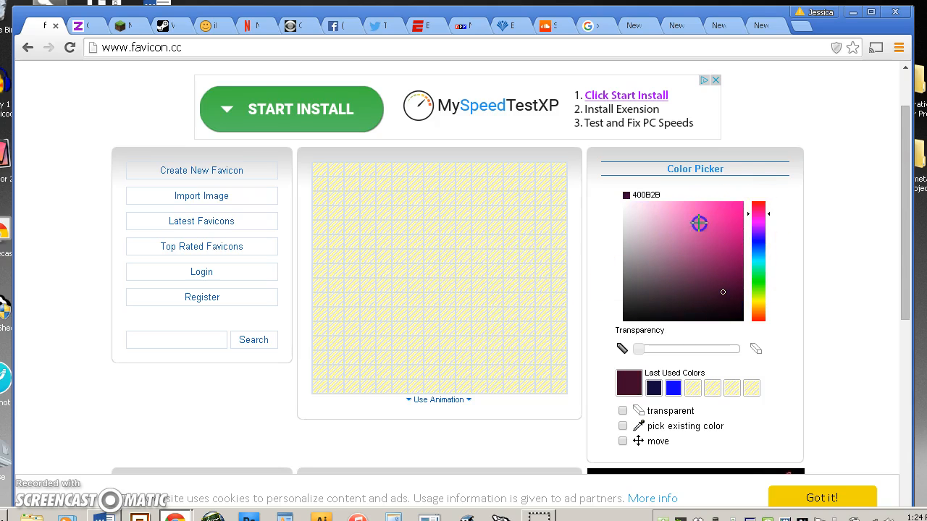
pyautogui.click(699, 223)
pyautogui.moveTo(418, 234)
pyautogui.mouseDown()
pyautogui.moveTo(414, 244)
pyautogui.moveTo(474, 270)
pyautogui.moveTo(447, 314)
pyautogui.mouseUp()
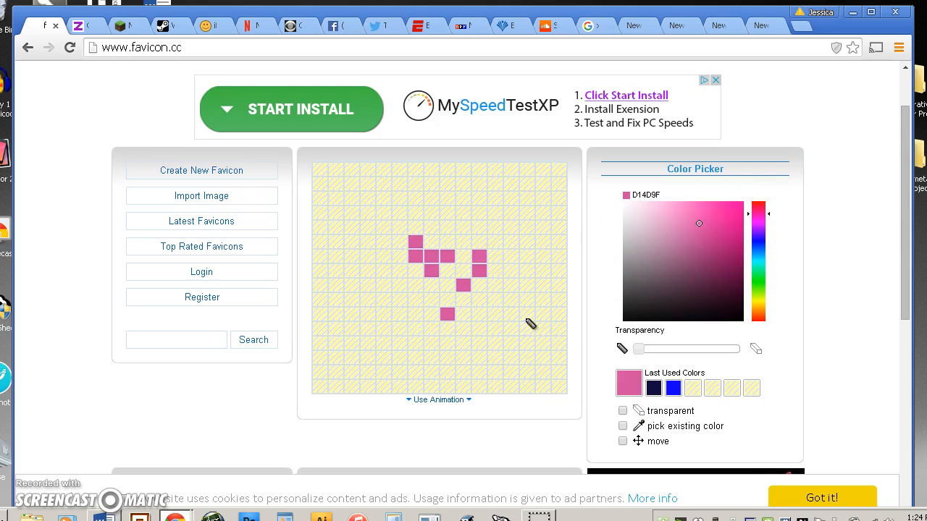
# - Erase all the pink squares from the grid with the transparent color
pyautogui.click(670, 412)
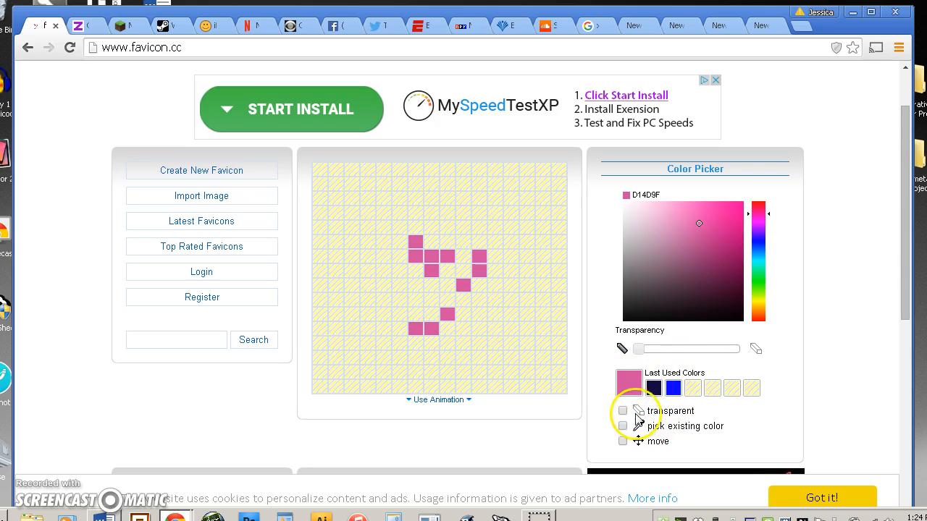
pyautogui.click(622, 411)
pyautogui.moveTo(480, 255); pyautogui.dragTo(478, 273)
pyautogui.moveTo(418, 243)
pyautogui.mouseDown()
pyautogui.moveTo(465, 263)
pyautogui.moveTo(396, 268)
pyautogui.moveTo(440, 258)
pyautogui.moveTo(452, 265)
pyautogui.moveTo(446, 313)
pyautogui.moveTo(418, 330)
pyautogui.mouseUp()
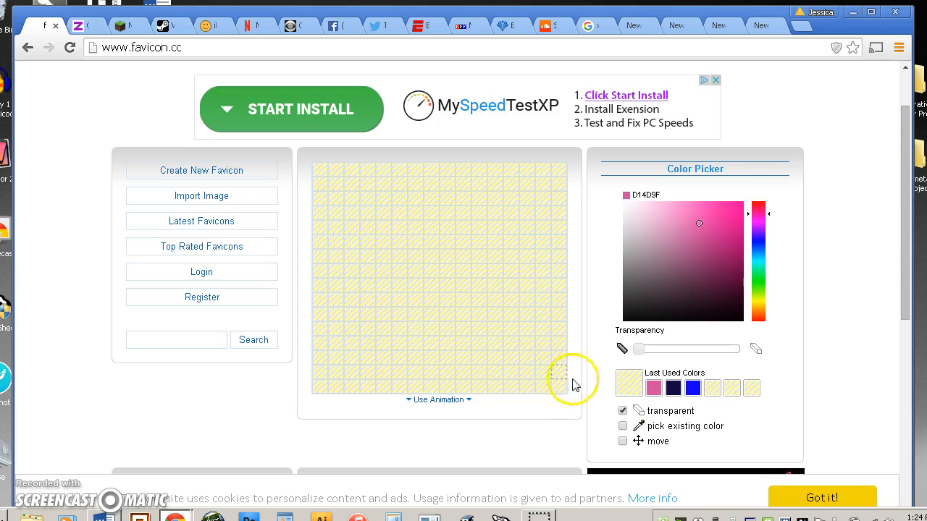
# - Paint a letter Z in the previously used dark blue 110B40, with a one-row top bar, stepped diagonal and two-row bottom bar
pyautogui.click(673, 390)
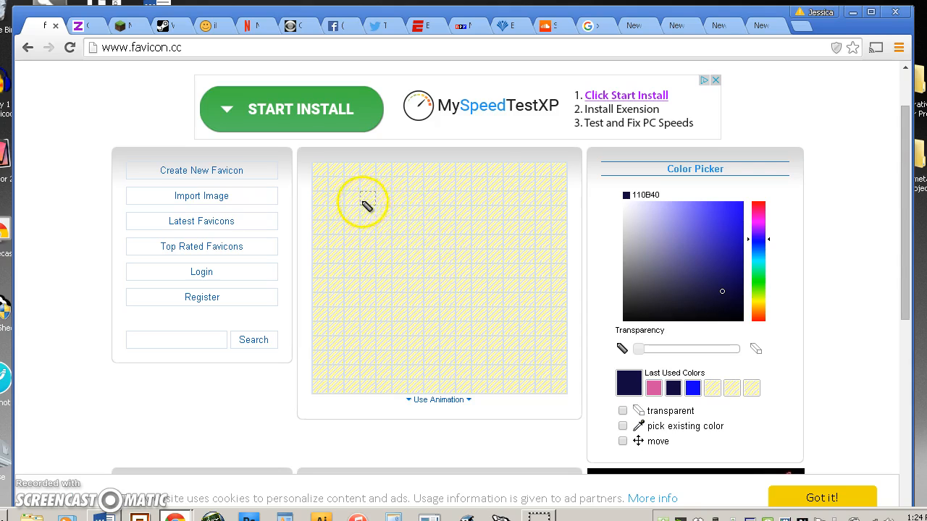
pyautogui.moveTo(368, 213); pyautogui.dragTo(494, 219)
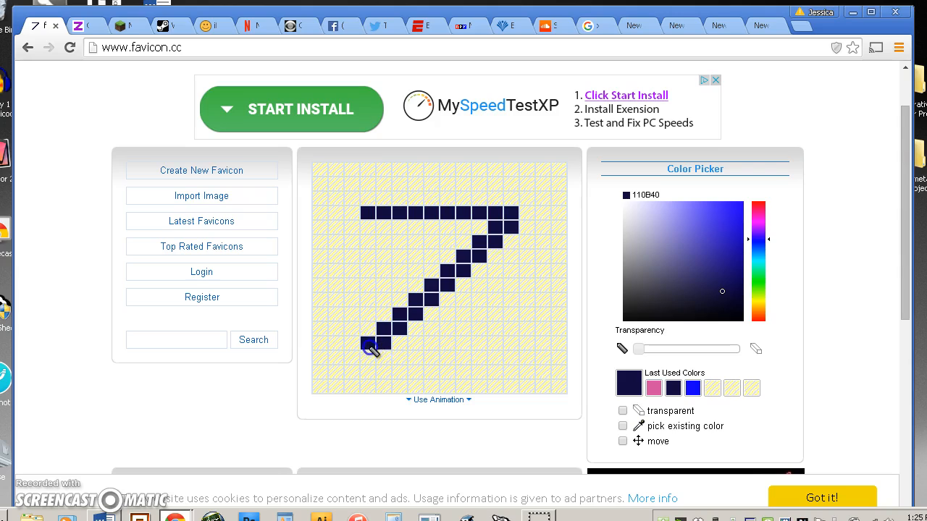
pyautogui.moveTo(393, 345)
pyautogui.mouseDown()
pyautogui.moveTo(511, 347)
pyautogui.moveTo(511, 357)
pyautogui.moveTo(364, 355)
pyautogui.mouseUp()
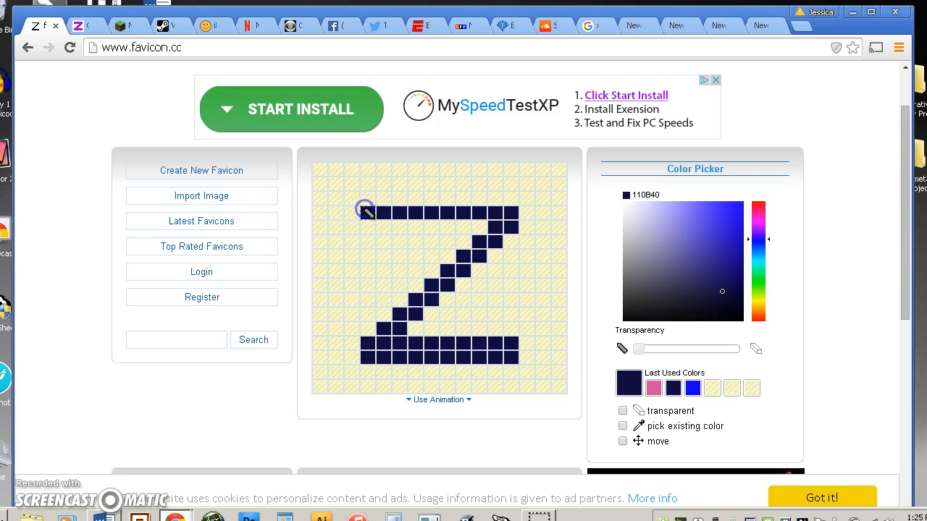
# - Thicken the Z with a second top row and a wider diagonal, extending both bars one column to the left
pyautogui.moveTo(367, 199); pyautogui.dragTo(491, 202)
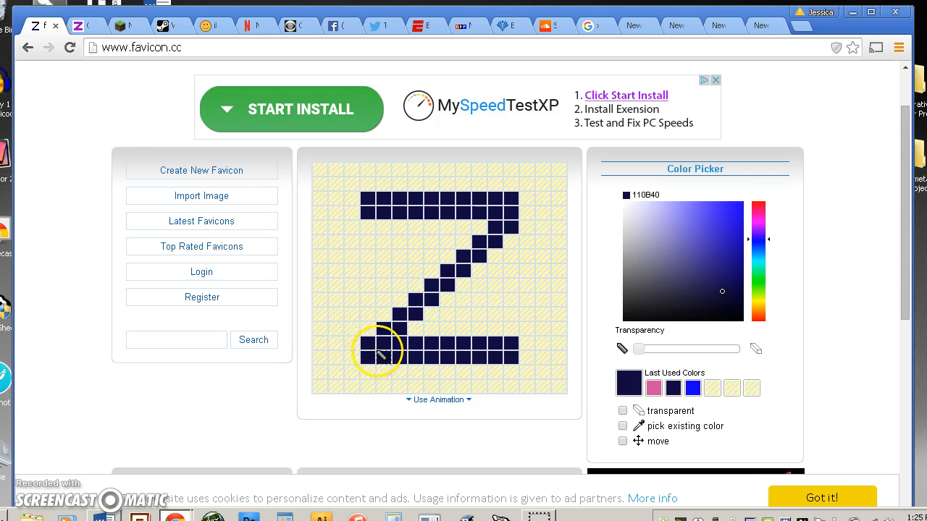
pyautogui.moveTo(351, 199); pyautogui.dragTo(352, 215)
pyautogui.click(353, 345)
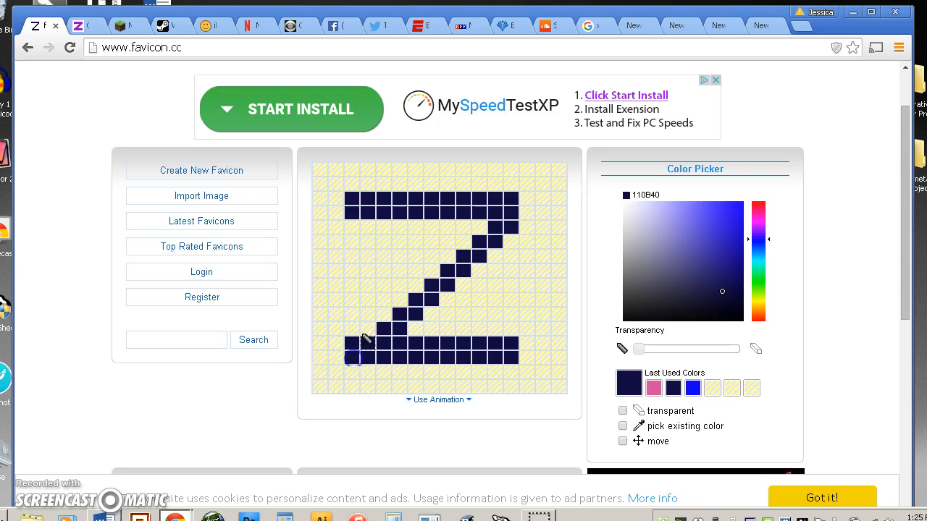
pyautogui.moveTo(365, 335); pyautogui.dragTo(385, 320)
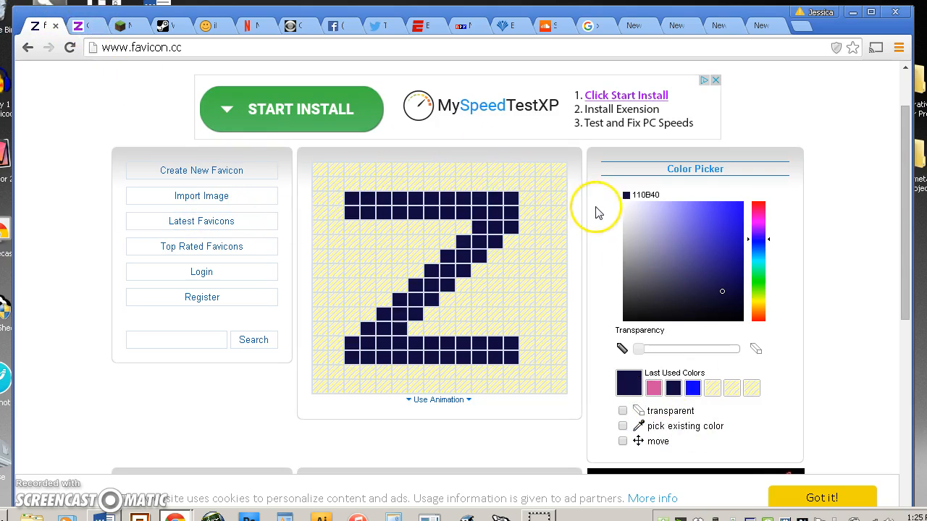
# - Try painting near-white F3F2F7 squares above the Z and erase them with the transparent color
pyautogui.click(625, 205)
pyautogui.moveTo(488, 170)
pyautogui.mouseDown()
pyautogui.moveTo(466, 175)
pyautogui.moveTo(492, 184)
pyautogui.mouseUp()
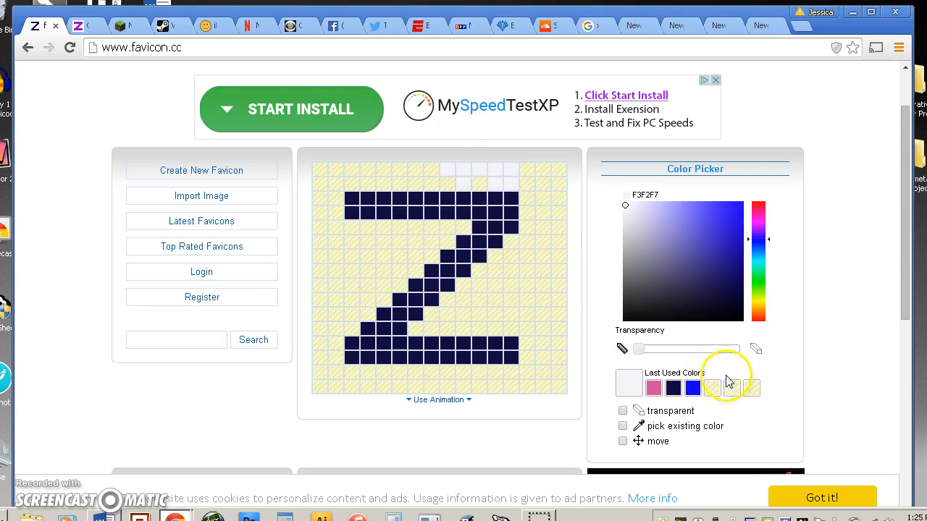
pyautogui.click(623, 411)
pyautogui.moveTo(444, 169); pyautogui.dragTo(558, 182)
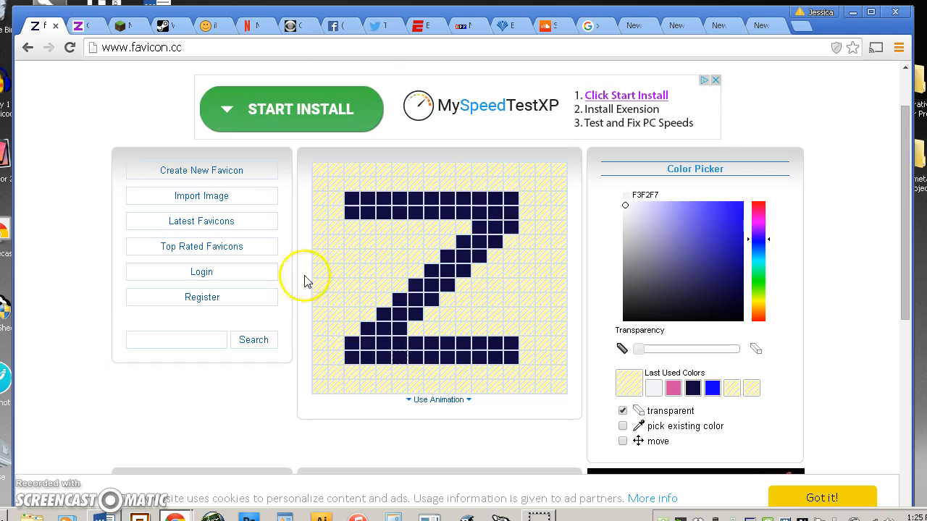
# - Download the finished Z favicon, and download it a second time
pyautogui.scroll(-3, 524, 272)
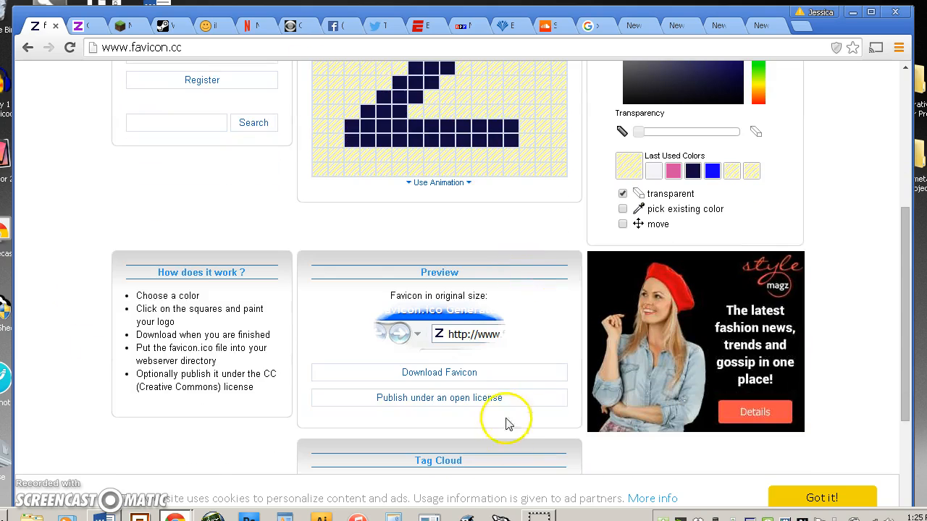
pyautogui.click(464, 376)
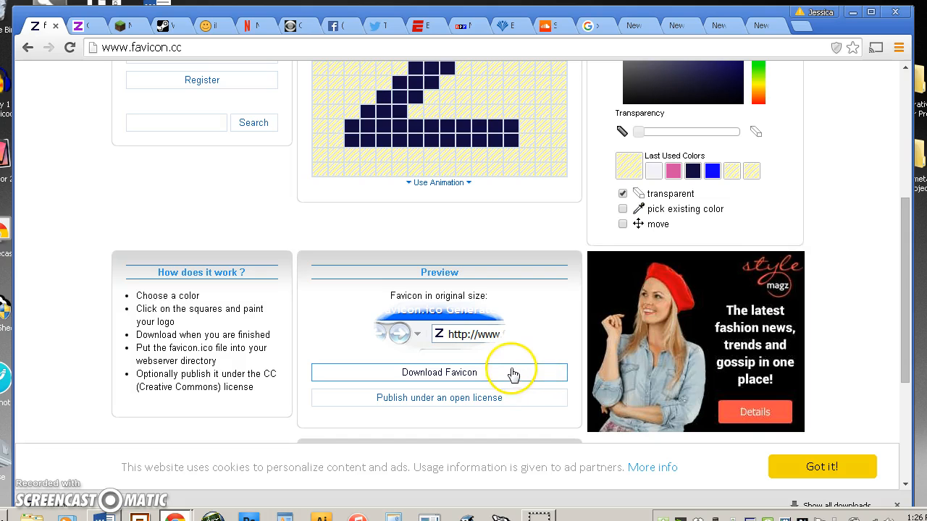
pyautogui.scroll(3, 496, 372)
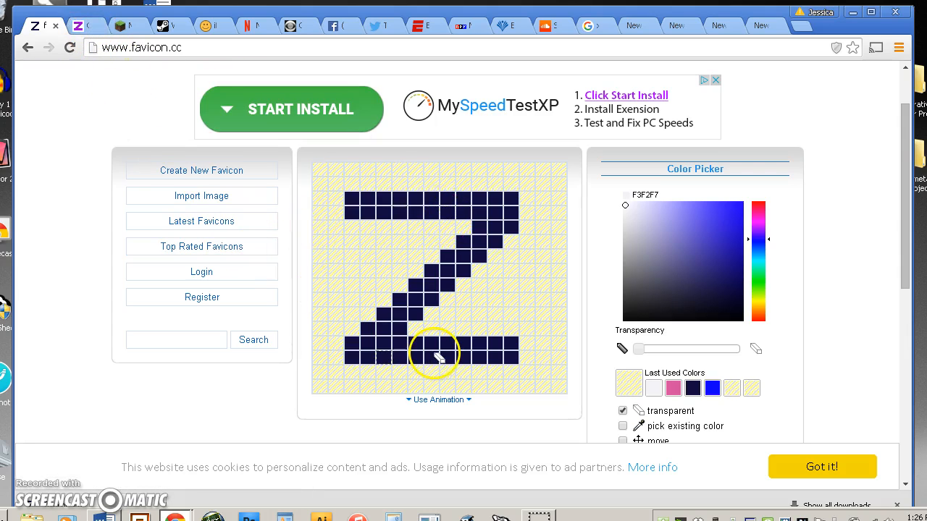
pyautogui.scroll(-5, 437, 360)
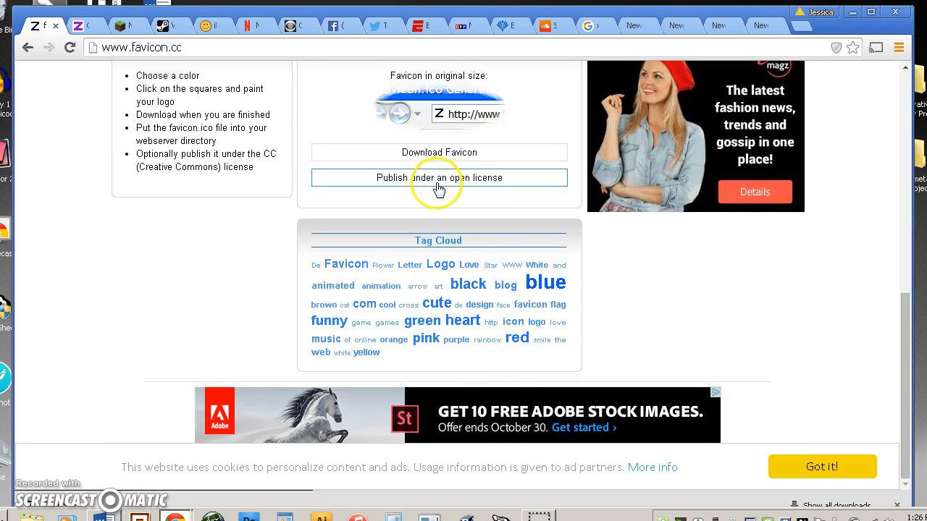
pyautogui.click(456, 158)
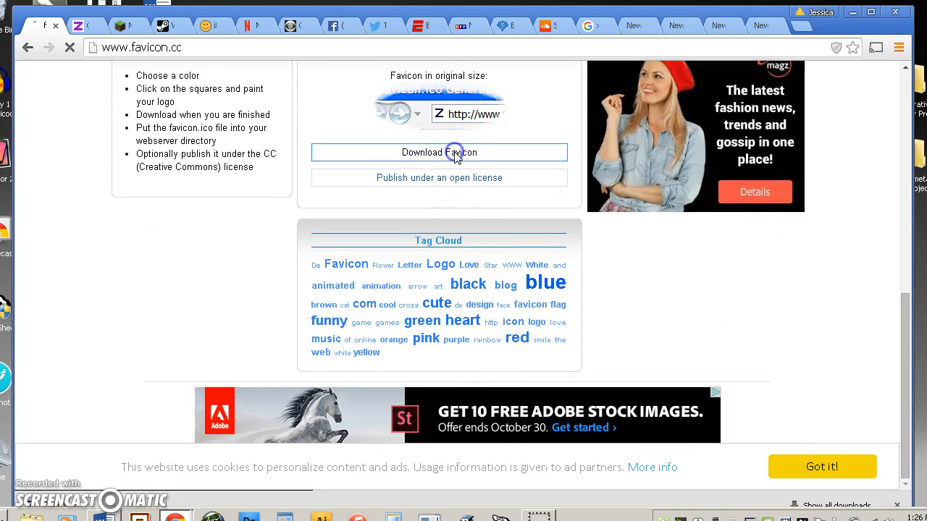